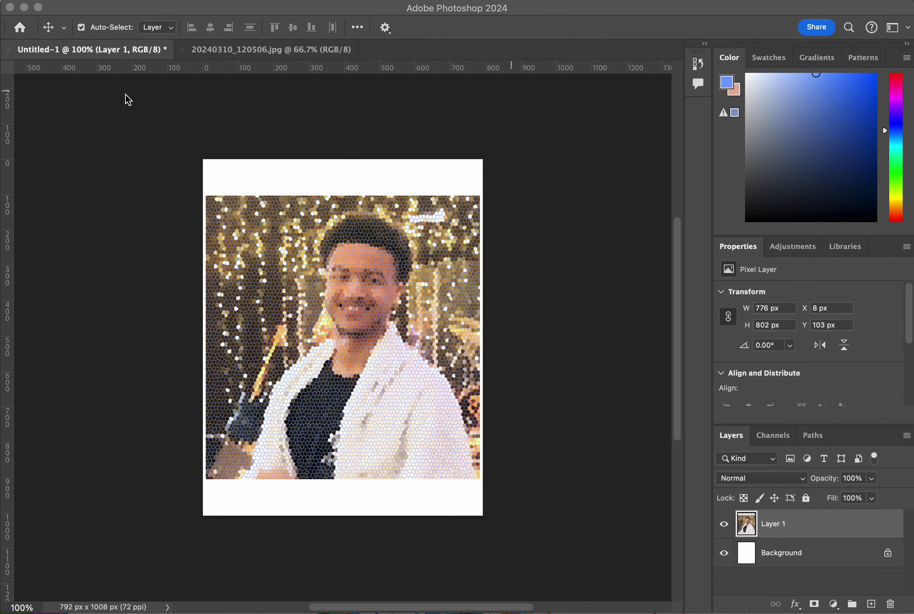
Undo the Filter Gallery stained-glass effect on the portrait
{"action": "left_click", "coordinate": [128, 100]}
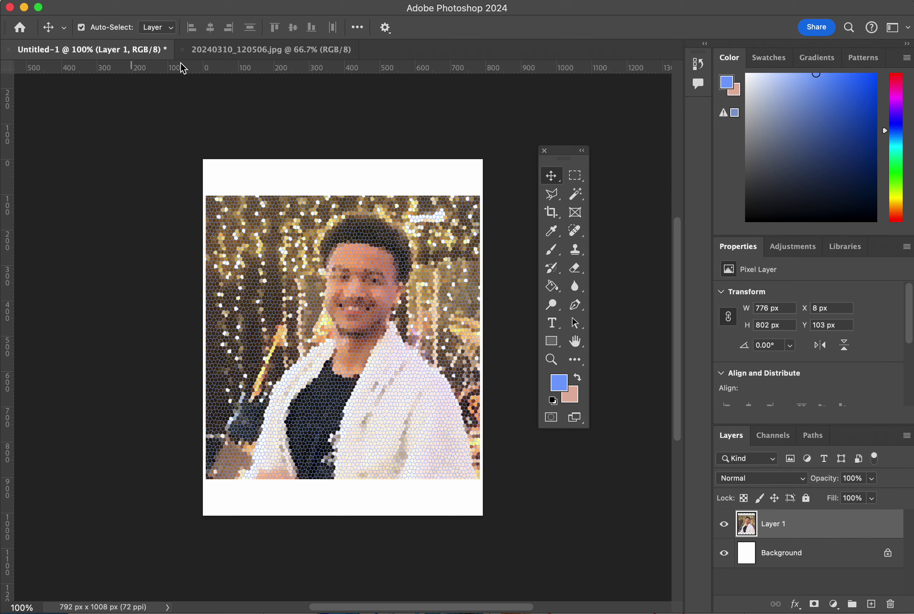
{"action": "left_click", "coordinate": [204, 1]}
{"action": "left_click", "coordinate": [201, 9]}
Create a new blank document using the Custom 11x14 in preset
{"action": "left_click", "coordinate": [170, 1]}
{"action": "left_click", "coordinate": [182, 8]}
{"action": "left_click", "coordinate": [342, 312]}
{"action": "left_click", "coordinate": [849, 495]}
Switch to the original 20240310_120506.jpg photo
{"action": "left_click", "coordinate": [163, 0]}
{"action": "left_click", "coordinate": [126, 158]}
{"action": "left_click", "coordinate": [244, 56]}
Move the Tools panel off the photo and copy the photo with Edit > Copy
{"action": "left_click_drag", "start_coordinate": [557, 157], "coordinate": [621, 157]}
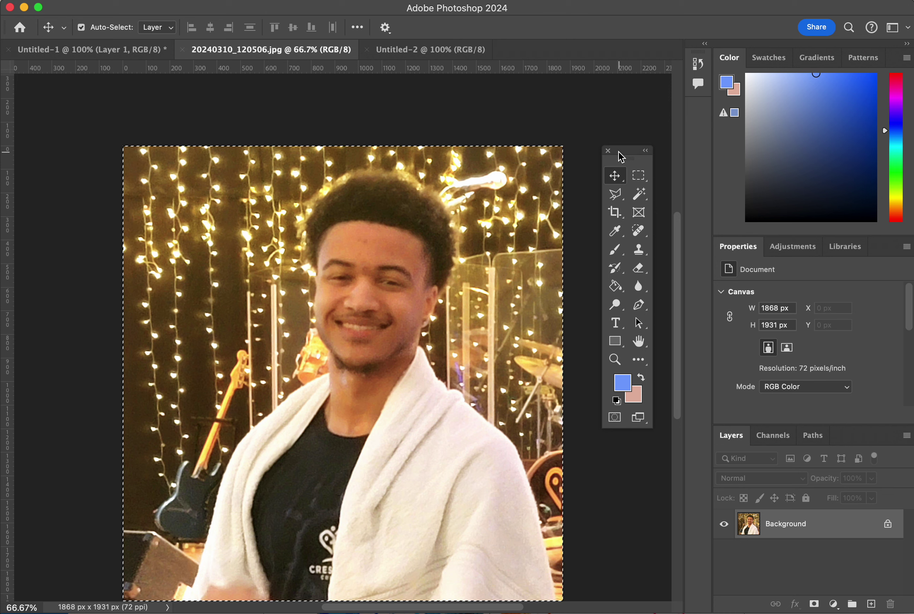
{"action": "left_click", "coordinate": [169, 4]}
{"action": "mouse_move", "coordinate": [207, 0]}
{"action": "left_click", "coordinate": [214, 88]}
Clear the selection, then select the entire photo with Cmd+A
{"action": "key", "text": "super+d"}
{"action": "key", "text": "super+a"}
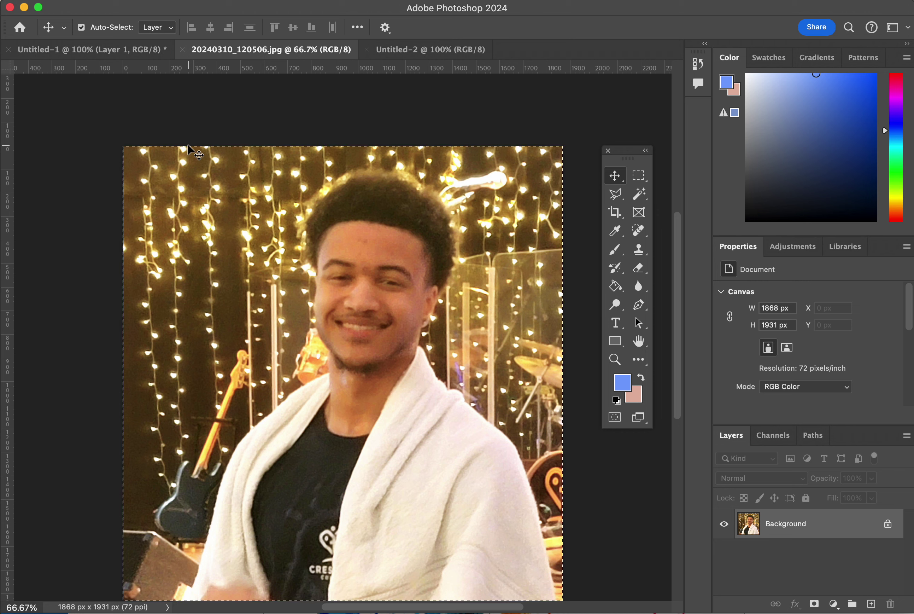
{"action": "scroll", "coordinate": [228, 399], "scroll_direction": "down", "scroll_amount": 5}
{"action": "scroll", "coordinate": [228, 399], "scroll_direction": "up", "scroll_amount": 5}
{"action": "scroll", "coordinate": [229, 400], "scroll_direction": "down", "scroll_amount": 1}
{"action": "key", "text": "super"}
Drag the photo from its document onto the blank Untitled-2 canvas as Layer 1
{"action": "left_click", "coordinate": [400, 56]}
{"action": "left_click", "coordinate": [311, 57]}
{"action": "left_click_drag", "start_coordinate": [265, 236], "coordinate": [428, 60]}
{"action": "left_click_drag", "start_coordinate": [315, 319], "coordinate": [452, 360]}
{"action": "left_click_drag", "start_coordinate": [356, 308], "coordinate": [355, 308]}
Scale the photo layer down proportionally and centre it on the white canvas
{"action": "left_click", "coordinate": [176, 1]}
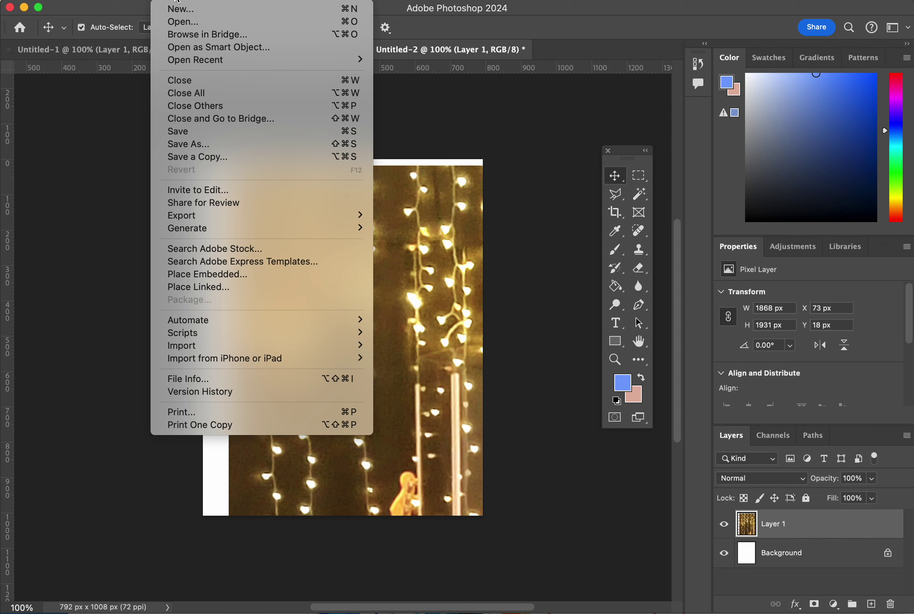
{"action": "mouse_move", "coordinate": [234, 2]}
{"action": "mouse_move", "coordinate": [212, 317]}
{"action": "left_click", "coordinate": [383, 340]}
{"action": "left_click_drag", "start_coordinate": [231, 167], "coordinate": [356, 283]}
{"action": "left_click_drag", "start_coordinate": [424, 401], "coordinate": [286, 320]}
Commit the scaled, centred photo layer and show the Filter > Pixelate submenu
{"action": "key", "text": "Return"}
{"action": "left_click", "coordinate": [394, 3]}
{"action": "mouse_move", "coordinate": [417, 171]}
{"action": "mouse_move", "coordinate": [425, 220]}
Apply Mosaic with cell size 2 to the photo layer after trying larger sizes
{"action": "left_click", "coordinate": [585, 281]}
{"action": "mouse_move", "coordinate": [409, 346]}
{"action": "left_mouse_down"}
{"action": "mouse_move", "coordinate": [437, 347]}
{"action": "mouse_move", "coordinate": [407, 347]}
{"action": "left_mouse_up"}
{"action": "left_click_drag", "start_coordinate": [505, 211], "coordinate": [544, 321]}
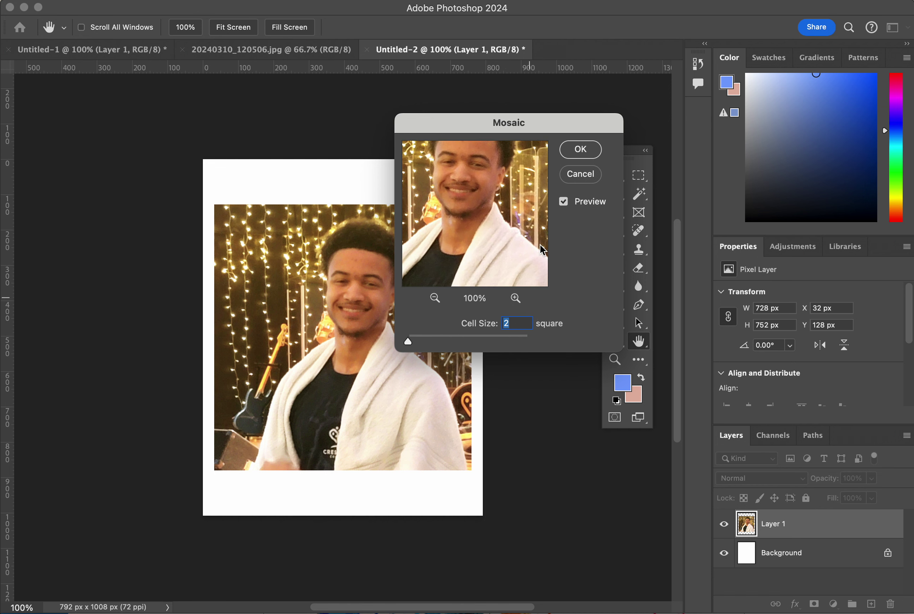
{"action": "type", "text": "10"}
{"action": "left_click_drag", "start_coordinate": [412, 341], "coordinate": [404, 342]}
{"action": "left_click", "coordinate": [586, 154]}
{"action": "left_click", "coordinate": [372, 1]}
Browse the Noise, Blur and Pixelate submenus of the Filter menu
{"action": "mouse_move", "coordinate": [432, 271]}
{"action": "mouse_move", "coordinate": [425, 294]}
{"action": "mouse_move", "coordinate": [428, 245]}
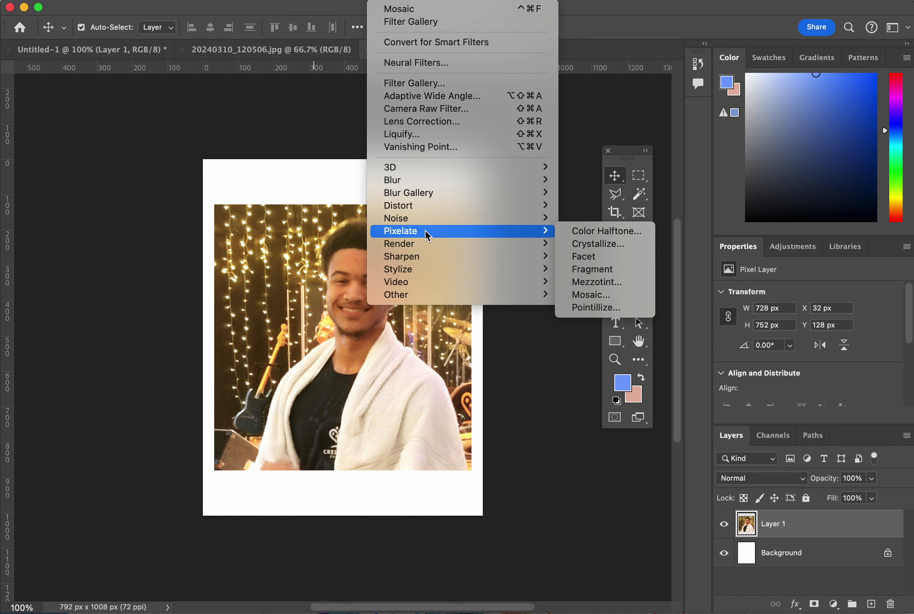
{"action": "mouse_move", "coordinate": [426, 217]}
{"action": "mouse_move", "coordinate": [409, 179]}
Try and cancel Crystallize, then pick Stained Glass in the Filter Gallery
{"action": "left_click", "coordinate": [568, 241]}
{"action": "left_click", "coordinate": [613, 182]}
{"action": "left_click", "coordinate": [399, 1]}
{"action": "left_click", "coordinate": [423, 83]}
{"action": "left_click", "coordinate": [711, 192]}
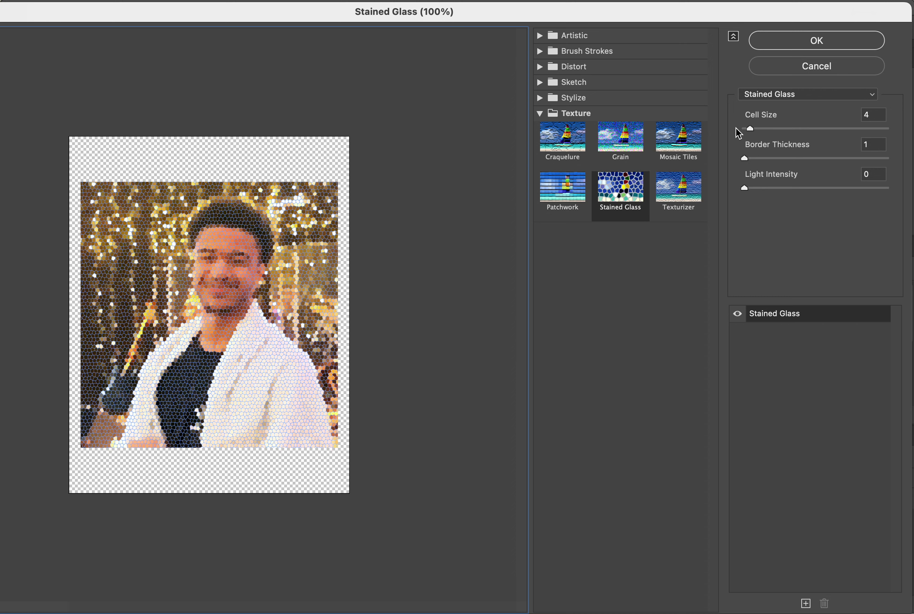
Test Stained Glass cell sizes 10 and 13 and light intensity, settling on cell size 5
{"action": "left_click_drag", "start_coordinate": [749, 129], "coordinate": [724, 164]}
{"action": "left_click", "coordinate": [770, 129]}
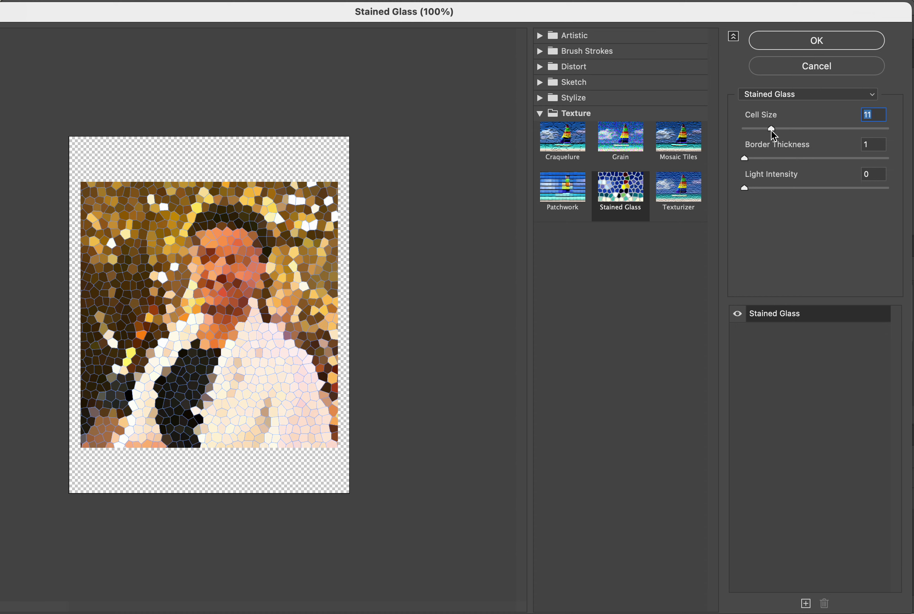
{"action": "mouse_move", "coordinate": [772, 131]}
{"action": "left_mouse_down"}
{"action": "mouse_move", "coordinate": [821, 129]}
{"action": "mouse_move", "coordinate": [768, 134]}
{"action": "left_mouse_up"}
{"action": "left_click", "coordinate": [749, 190]}
{"action": "mouse_move", "coordinate": [750, 190]}
{"action": "left_mouse_down"}
{"action": "mouse_move", "coordinate": [777, 192]}
{"action": "mouse_move", "coordinate": [754, 191]}
{"action": "left_mouse_up"}
{"action": "left_click_drag", "start_coordinate": [768, 128], "coordinate": [747, 130]}
Apply the Stained Glass filter, then reselect the portrait layer Layer 1
{"action": "left_click", "coordinate": [840, 43]}
{"action": "left_click", "coordinate": [507, 459]}
{"action": "left_click", "coordinate": [363, 1]}
{"action": "left_click", "coordinate": [330, 194]}
{"action": "left_click", "coordinate": [775, 520]}
In the Filter Gallery, compare Grain, Mosaic Tiles and Texturizer, then apply Stained Glass
{"action": "left_click", "coordinate": [394, 1]}
{"action": "mouse_move", "coordinate": [414, 180]}
{"action": "mouse_move", "coordinate": [419, 240]}
{"action": "left_click", "coordinate": [407, 84]}
{"action": "left_click", "coordinate": [720, 142]}
{"action": "left_click", "coordinate": [774, 140]}
{"action": "left_click", "coordinate": [771, 192]}
{"action": "left_click", "coordinate": [725, 192]}
{"action": "left_click", "coordinate": [908, 40]}
Save As under the name 'StrainGlass portrait', checking the format is Photoshop
{"action": "left_click", "coordinate": [172, 2]}
{"action": "left_click", "coordinate": [188, 147]}
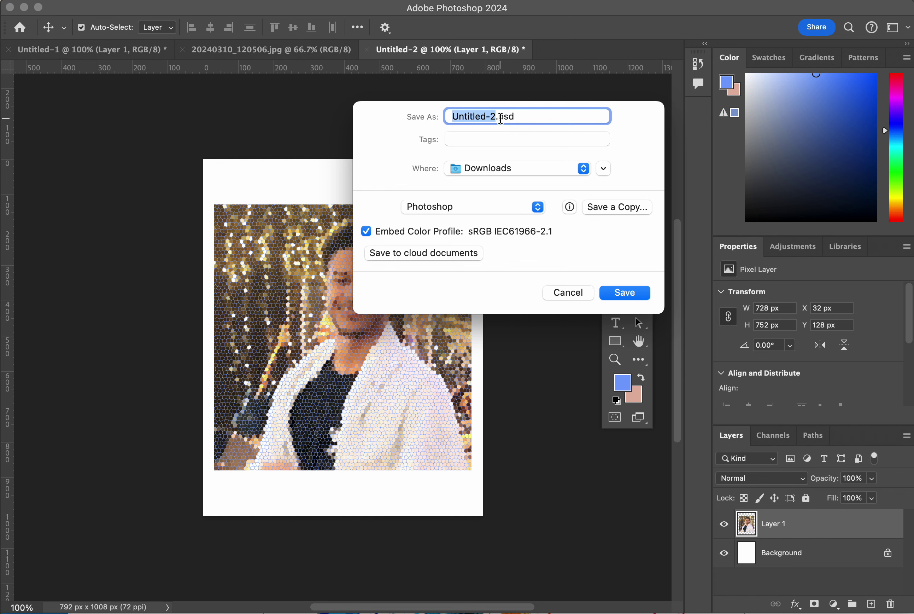
{"action": "key", "text": "BackSpace"}
{"action": "type", "text": "StrainGlass portrait"}
{"action": "left_click", "coordinate": [538, 208]}
Keep Photoshop format and save the layered PSD, reaching the Format Options prompt
{"action": "left_click", "coordinate": [571, 110]}
{"action": "left_click", "coordinate": [630, 298]}
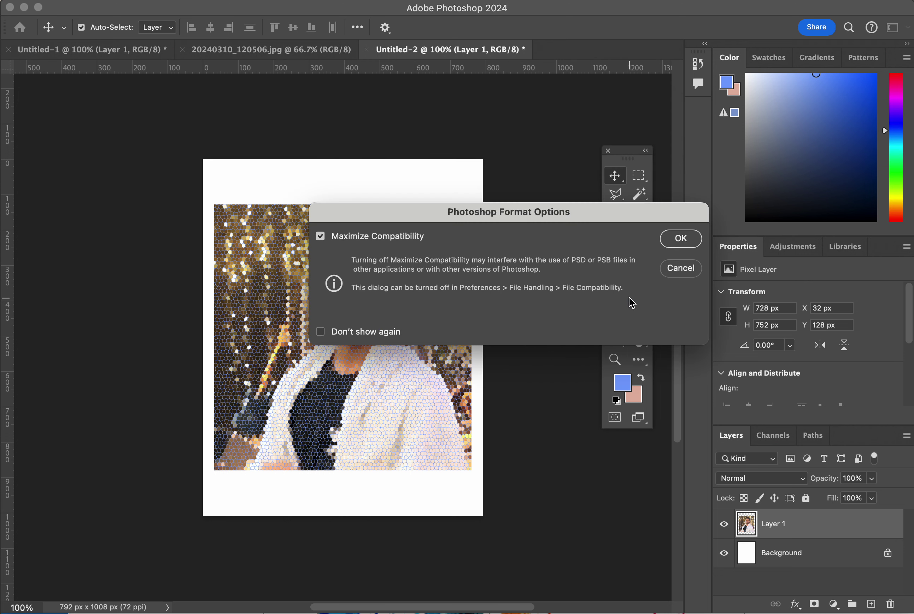